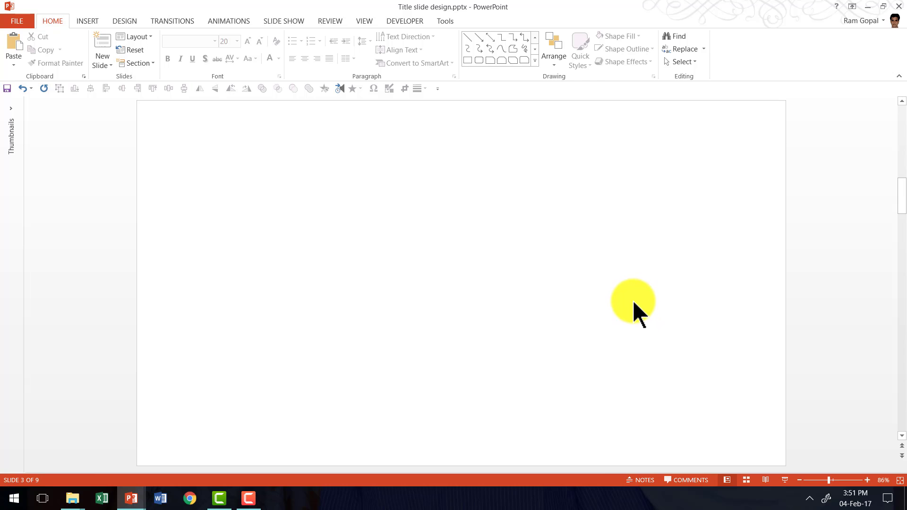
- Draw a blue square and Ctrl-drag two copies into a touching row of three
left_click(534, 61)
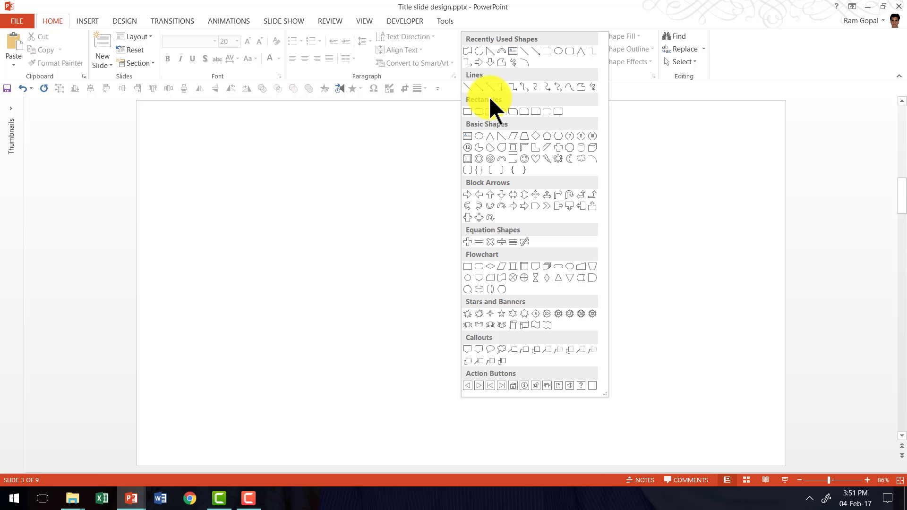
left_click(467, 112)
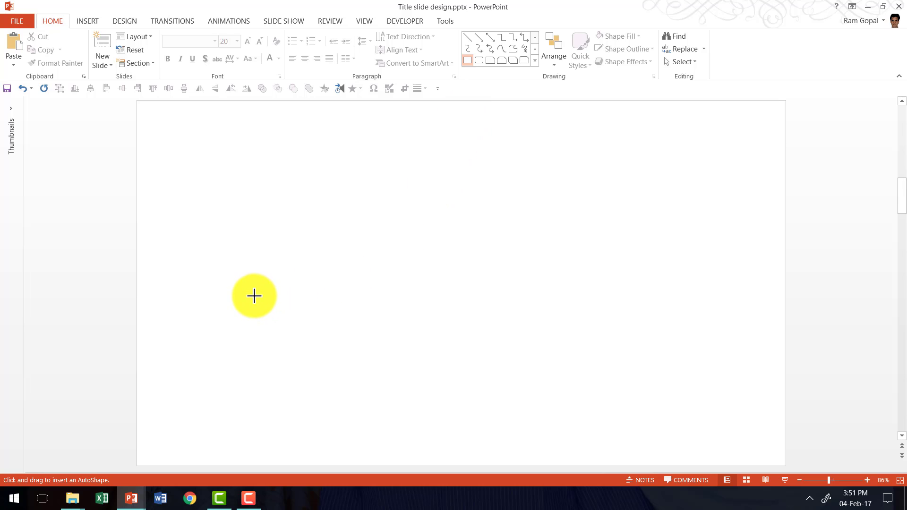
left_click_drag(256, 256, 327, 323)
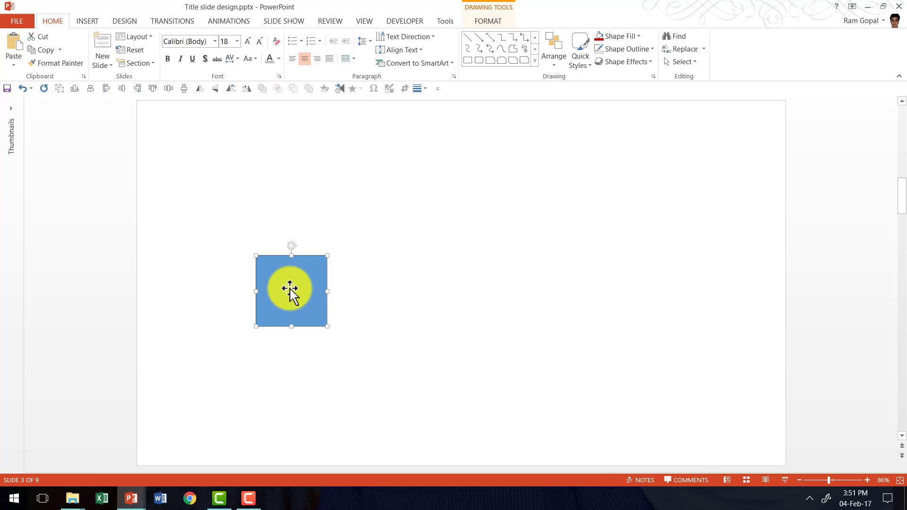
left_click_drag(289, 290, 355, 281)
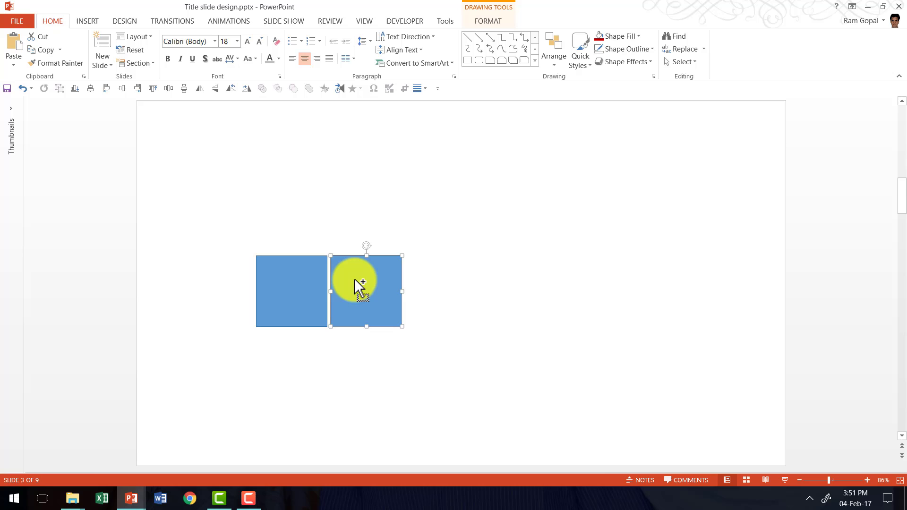
left_click_drag(354, 280, 422, 279)
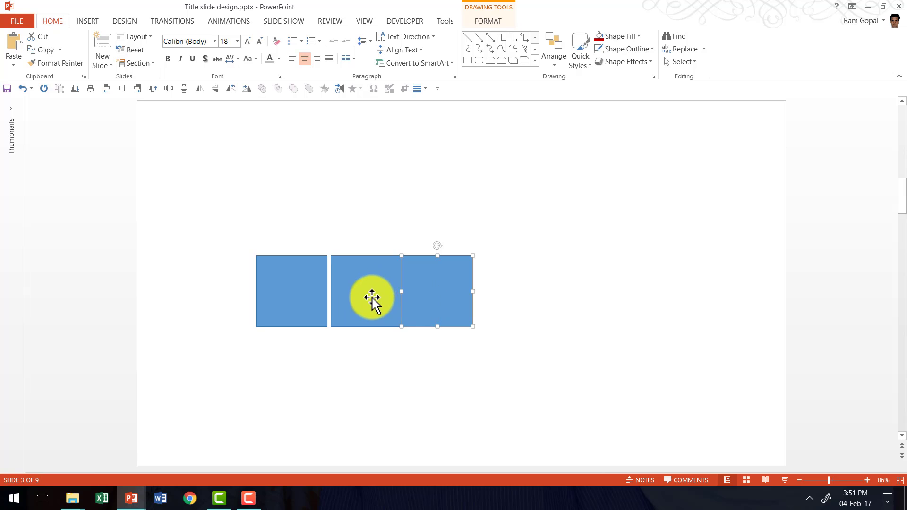
- Remove the outlines from the middle and right squares and union them into one wide rectangle
left_click_drag(520, 358, 320, 242)
left_click(631, 50)
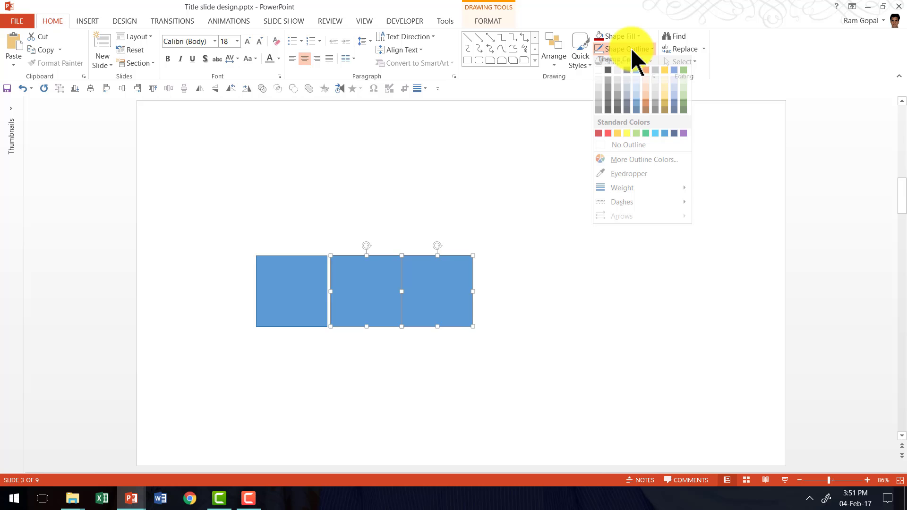
left_click(623, 150)
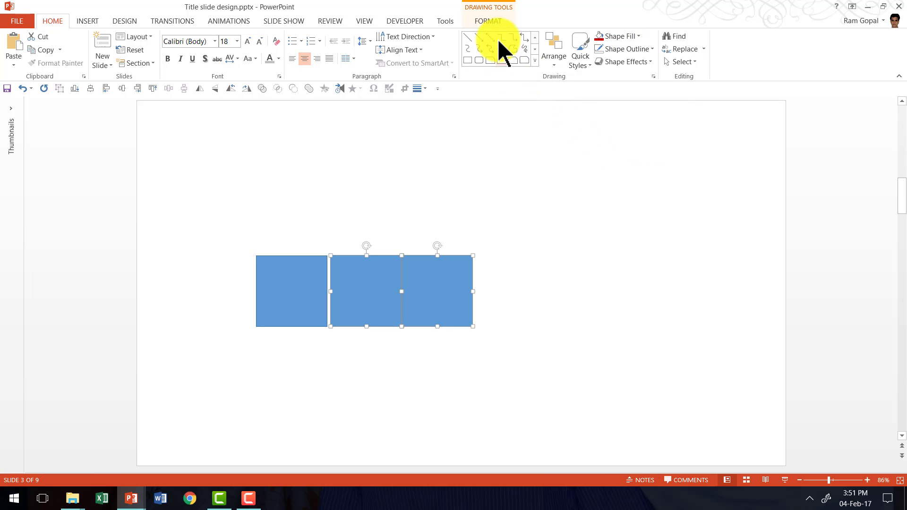
left_click(489, 22)
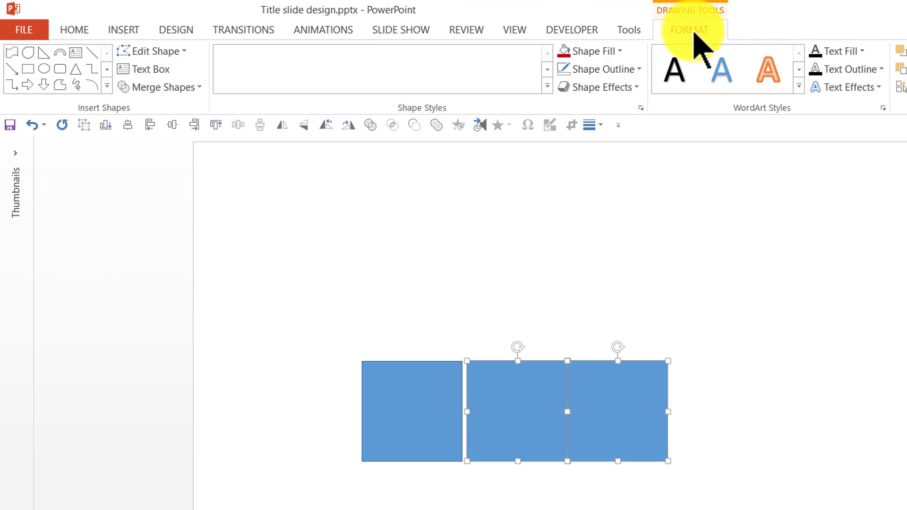
left_click(175, 88)
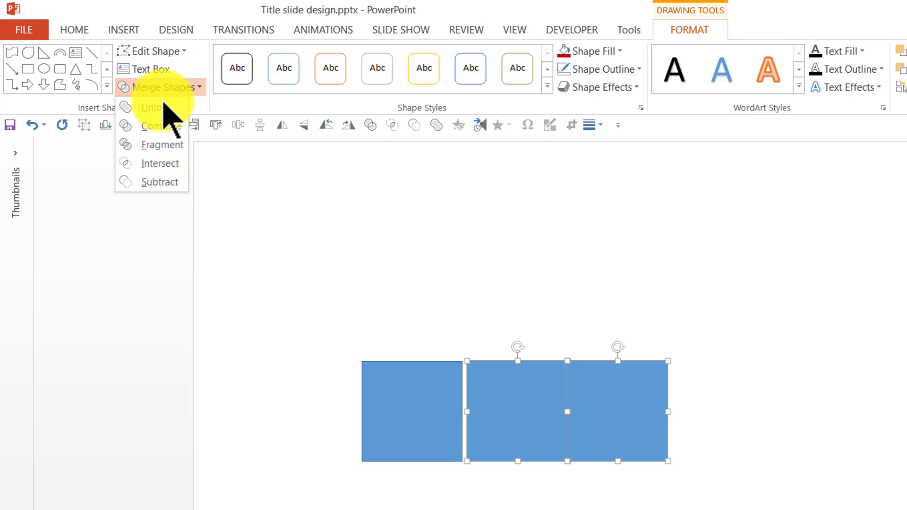
left_click(160, 108)
left_click(727, 399)
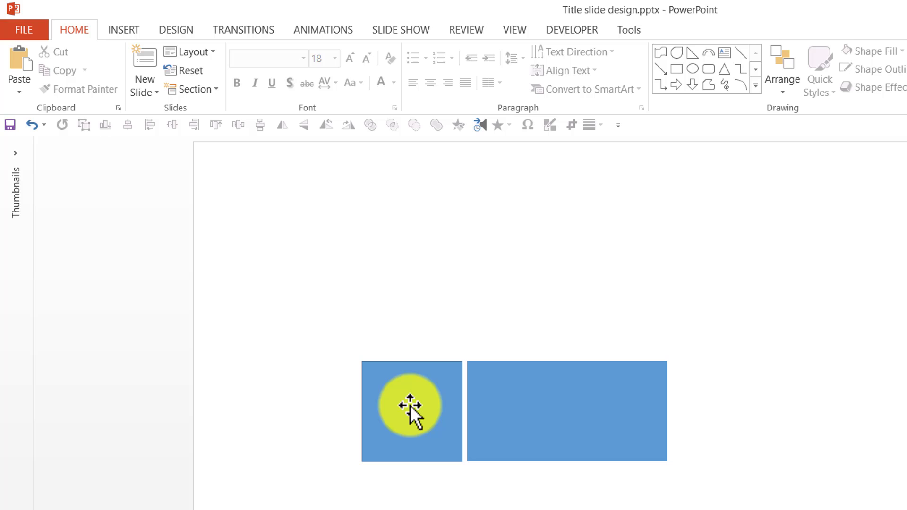
- Set No Outline on the remaining left square
left_click(410, 420)
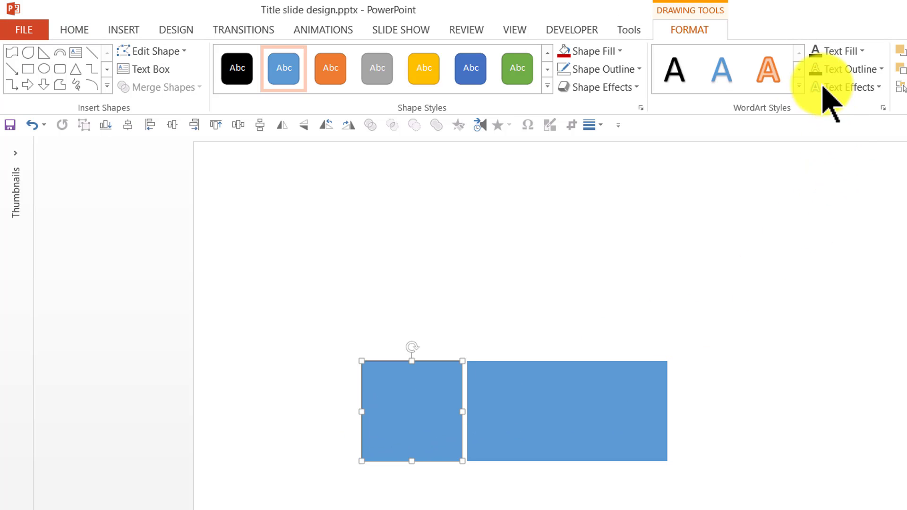
left_click(638, 70)
left_click(632, 208)
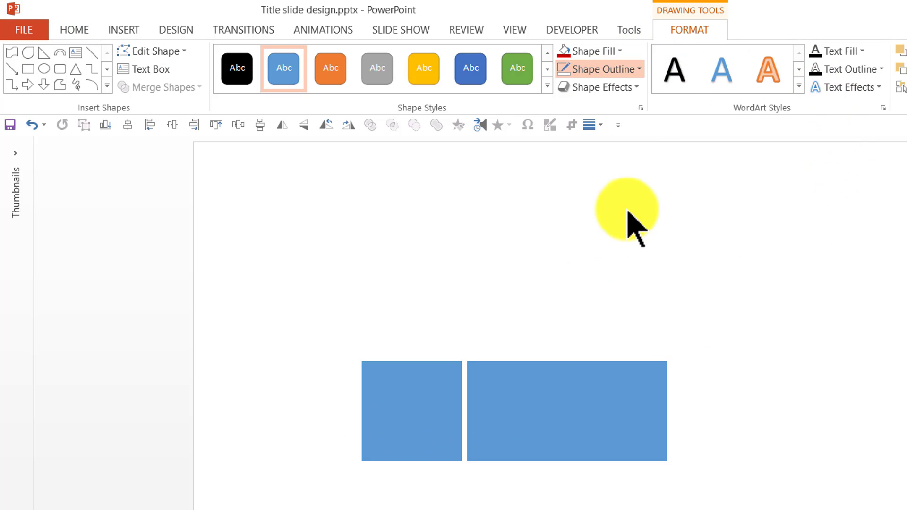
- Copy the wide rectangle below and to the right, and rotate a rectangle upright with Rotate Left 90°
left_click(769, 364)
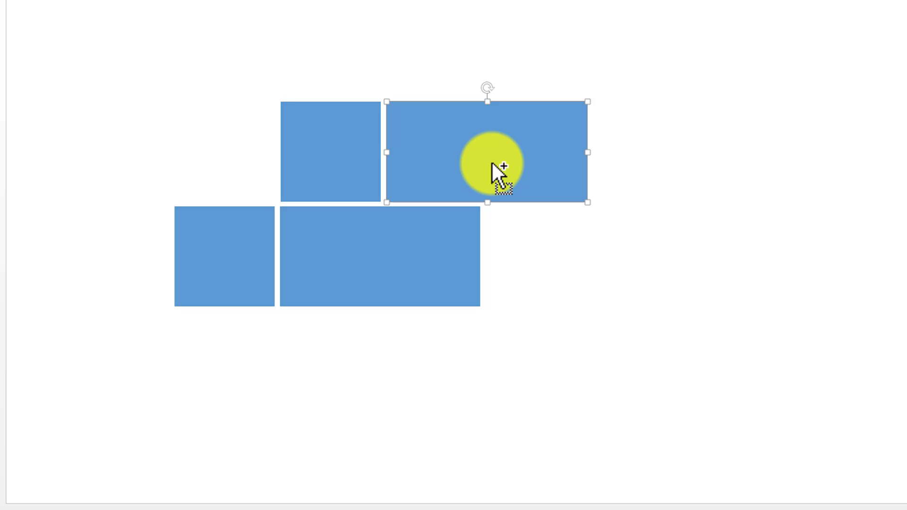
left_click_drag(493, 170, 622, 226)
left_click_drag(569, 292, 569, 292)
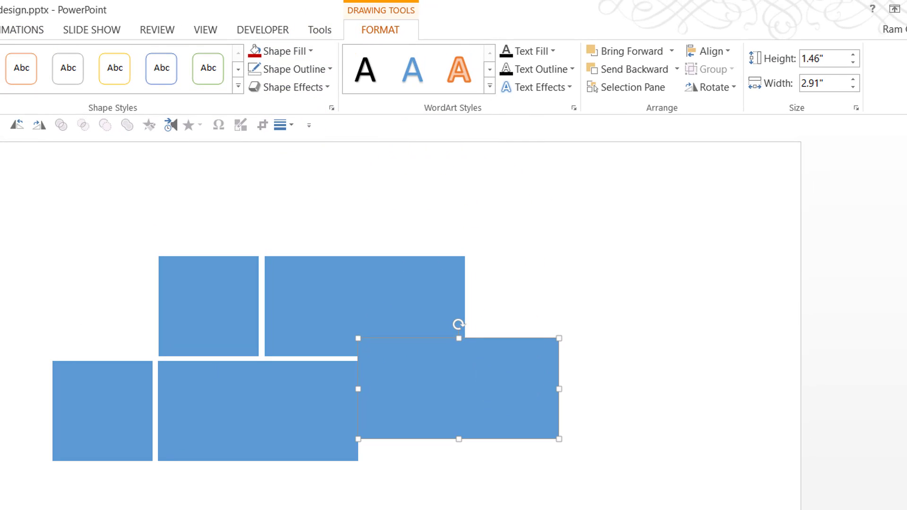
left_click(479, 86)
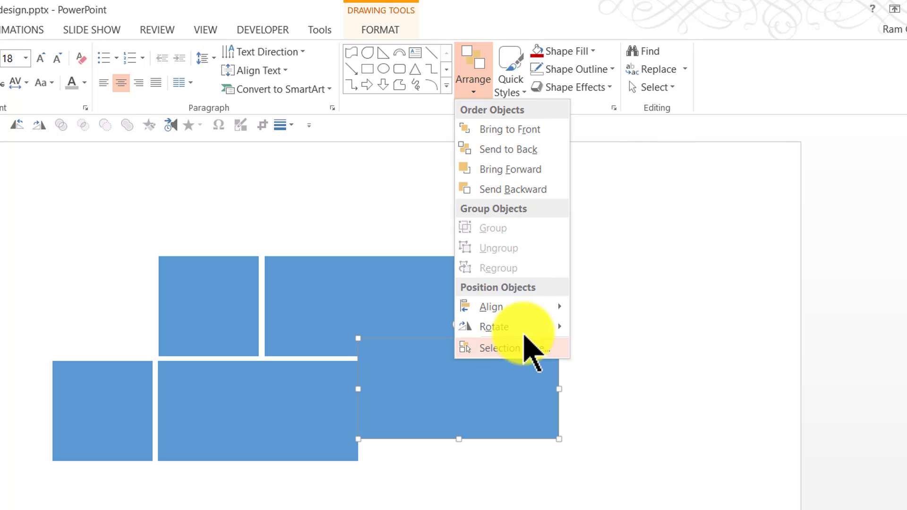
mouse_move(537, 328)
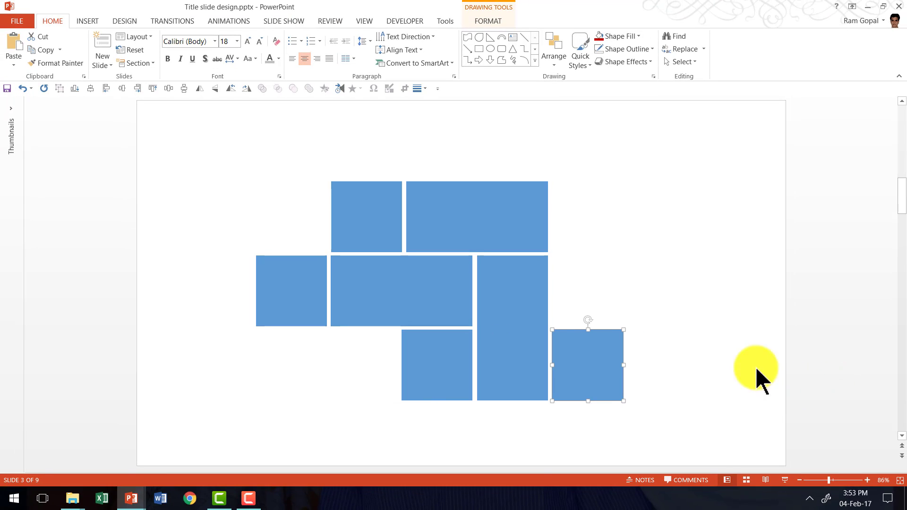
left_click(702, 395)
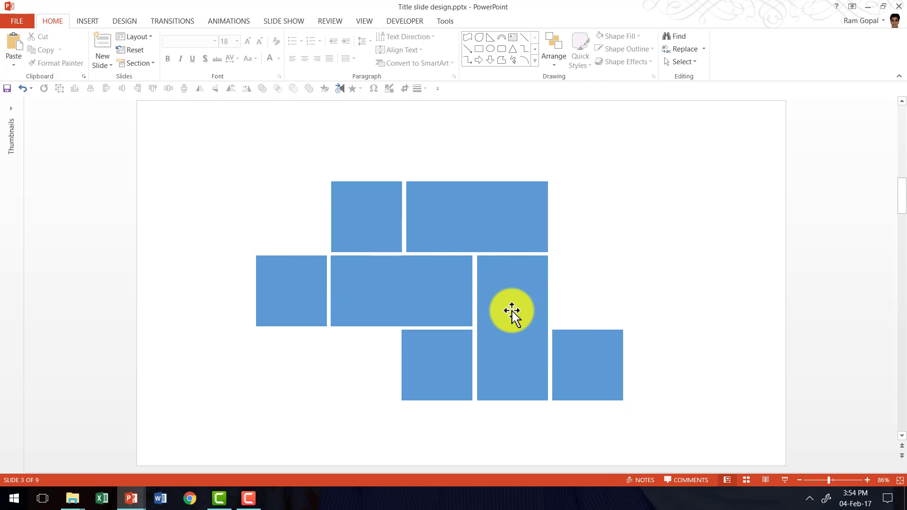
- Group the seven shapes and give the group a picture fill from blue-56414_1920.jpg
mouse_move(698, 444)
left_mouse_down()
mouse_move(378, 344)
mouse_move(178, 143)
left_mouse_up()
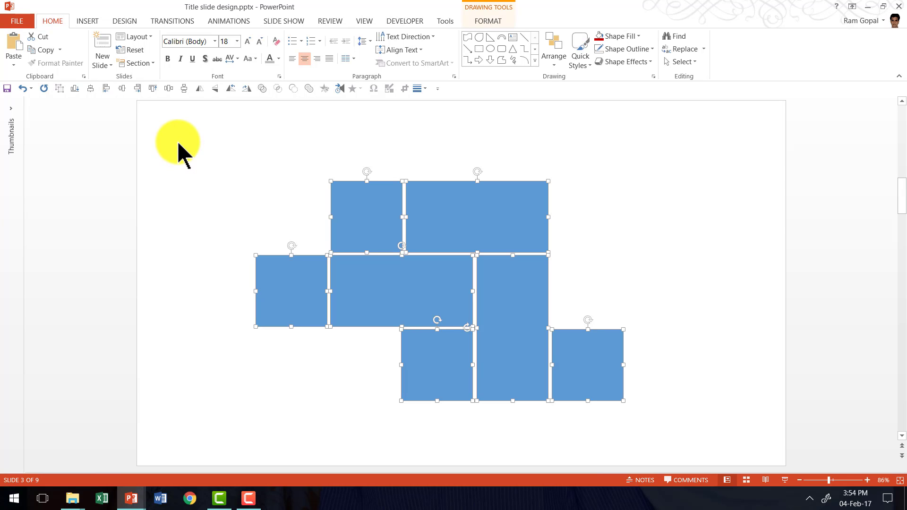
key("ctrl+g")
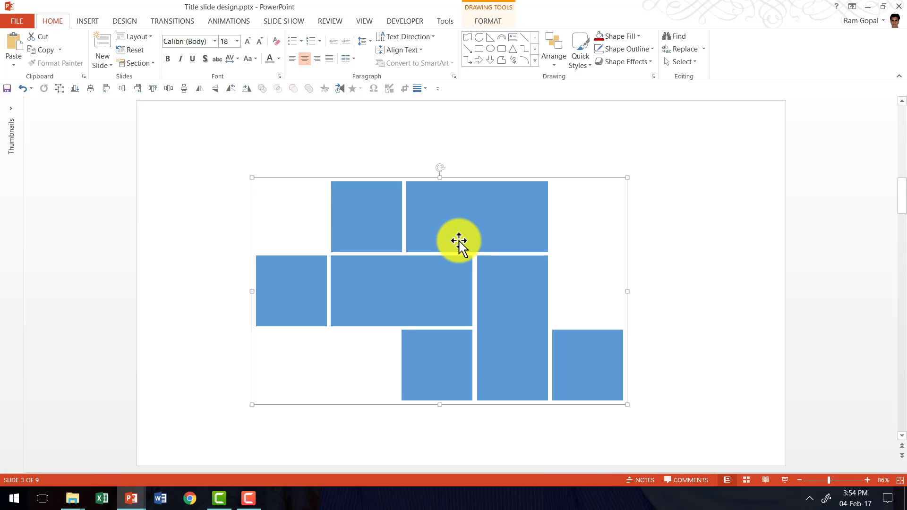
right_click(470, 215)
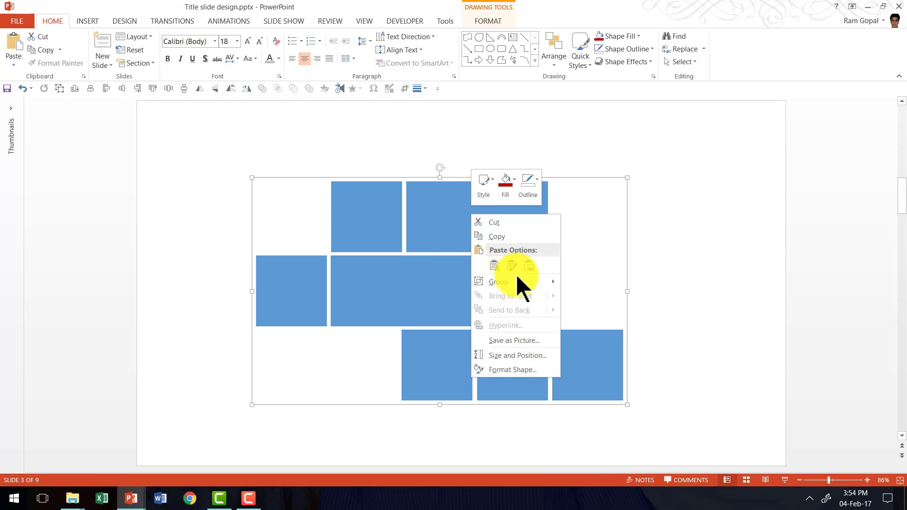
left_click(512, 370)
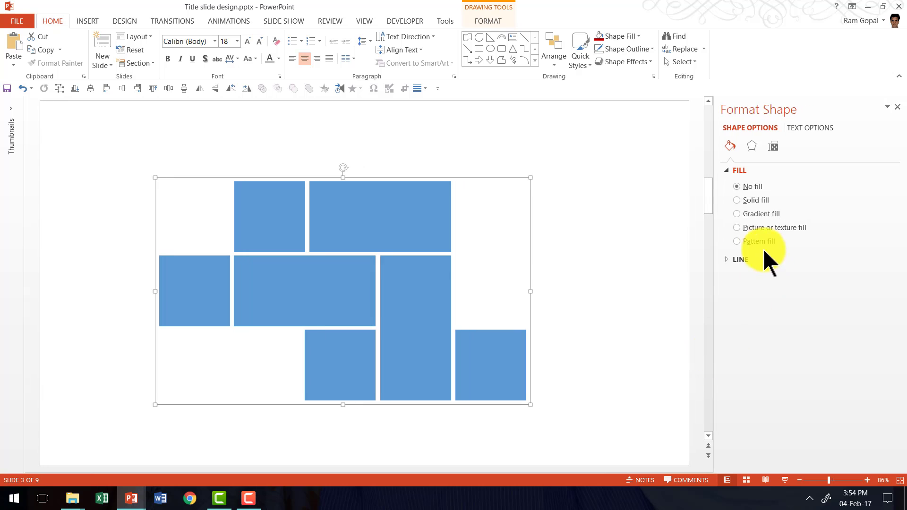
left_click(754, 227)
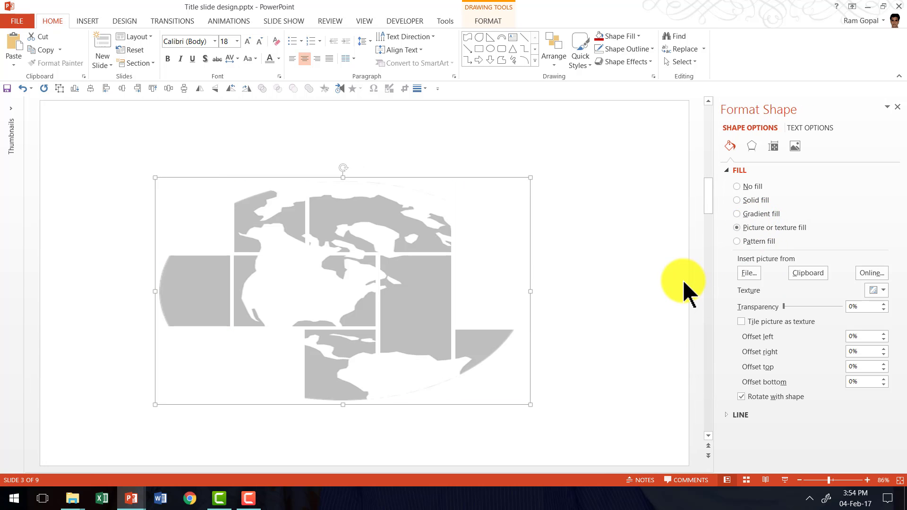
left_click(750, 273)
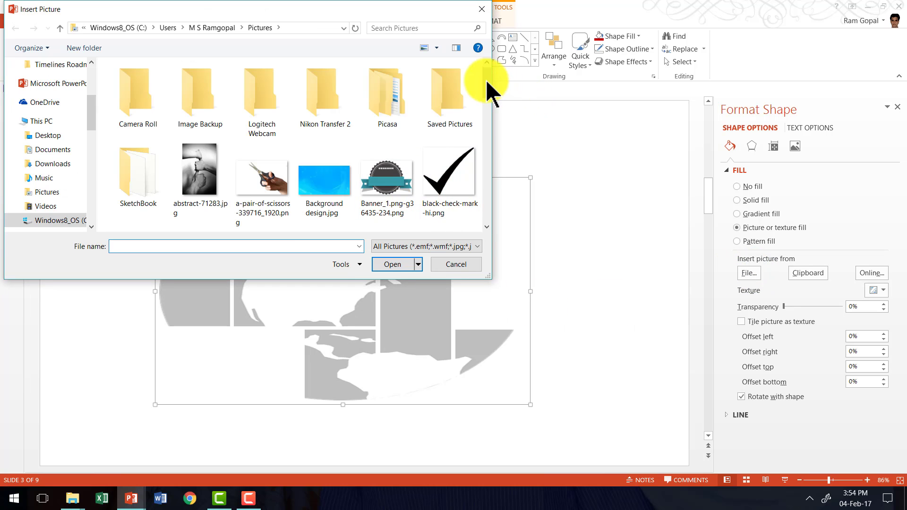
scroll(484, 95, "down", 3)
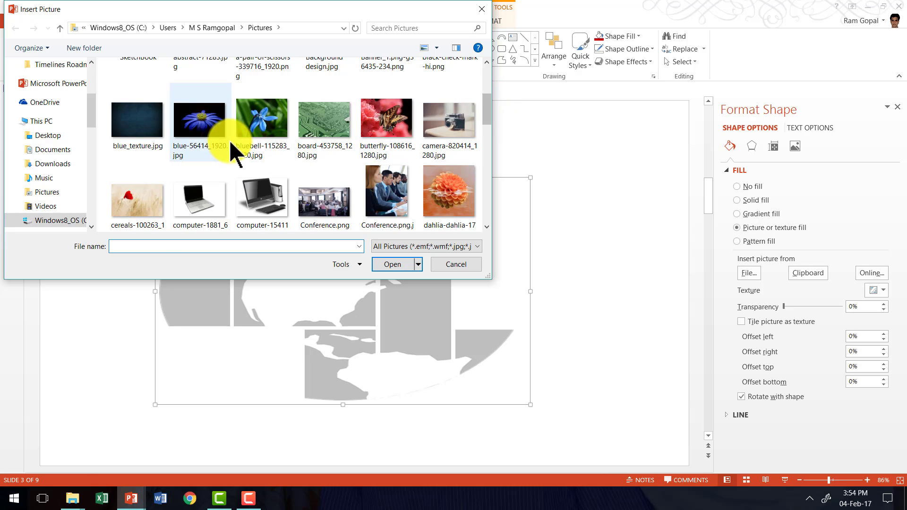
left_click(208, 128)
left_click(398, 262)
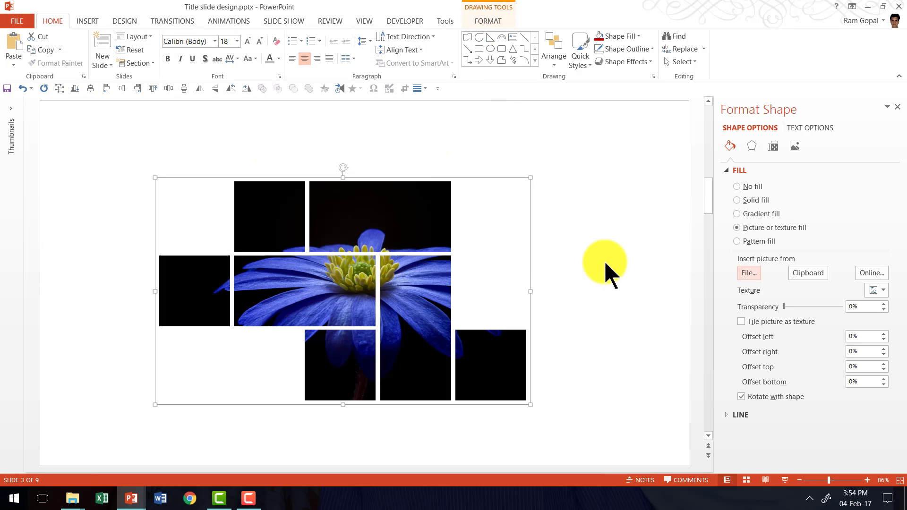
left_click(586, 269)
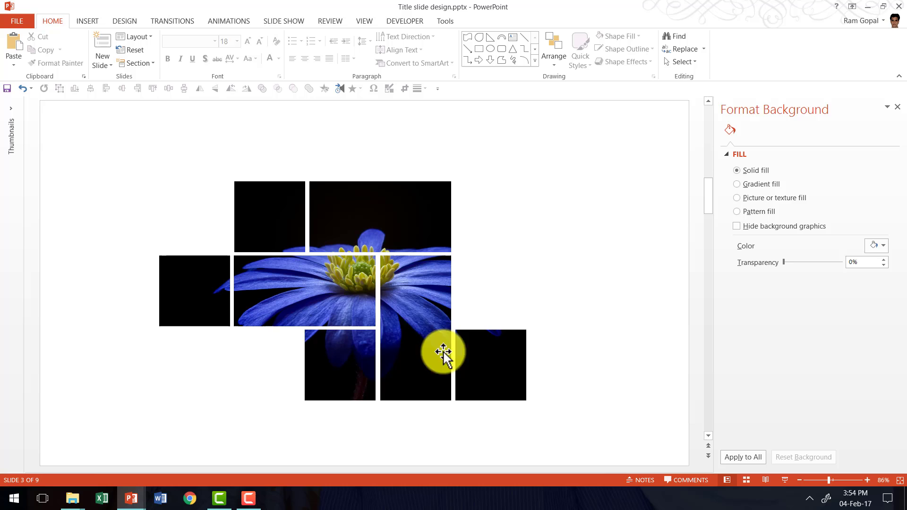
- Move the flower mosaic group to the slide's left edge
left_click(410, 285)
left_click_drag(410, 285, 290, 284)
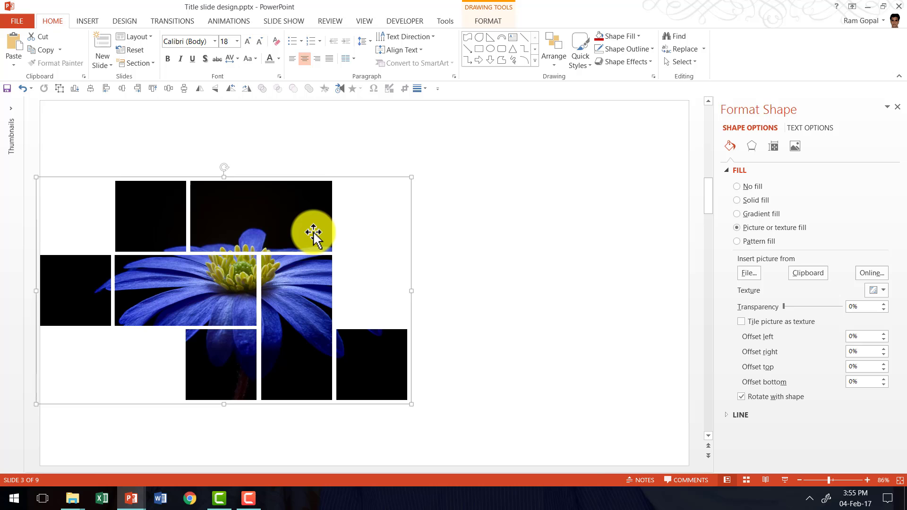
left_click(495, 273)
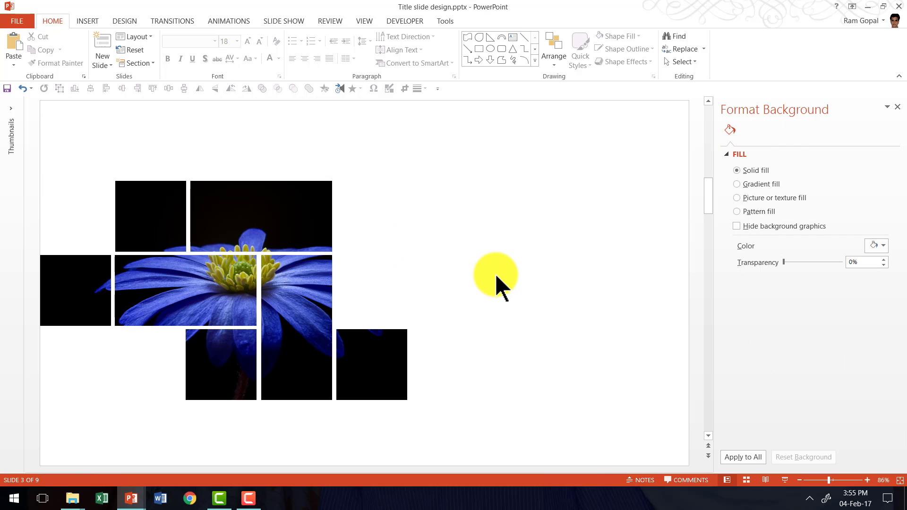
- Paste the lily slide's title, subtitle and line elements to the right of the mosaic
scroll(494, 274, "up", 1)
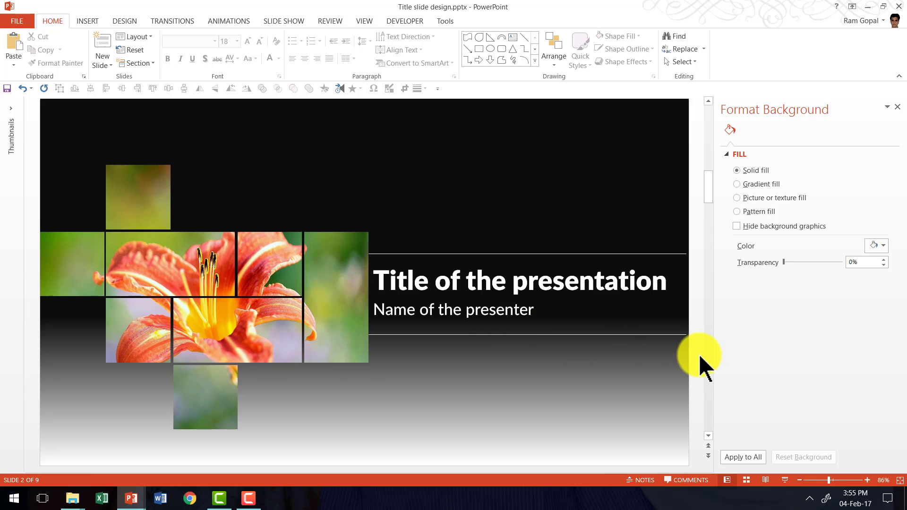
left_click_drag(699, 355, 317, 227)
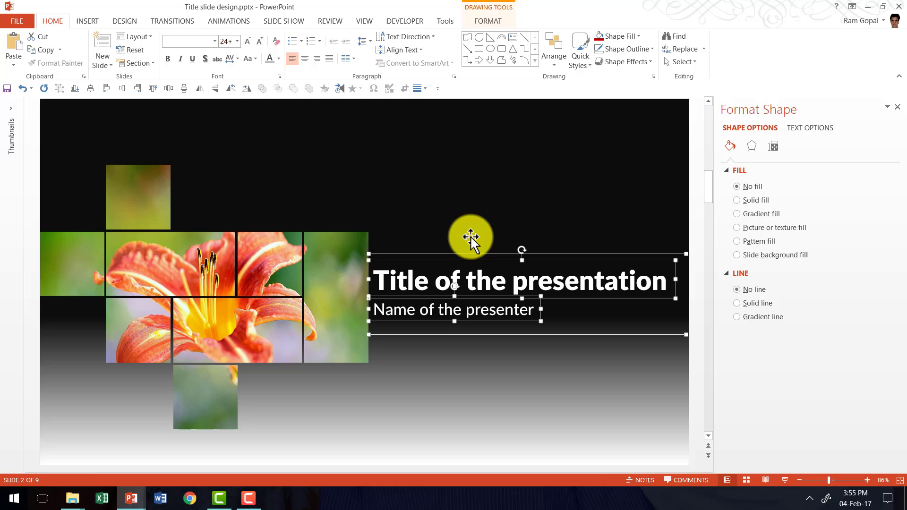
left_click(471, 237)
scroll(639, 249, "down", 1)
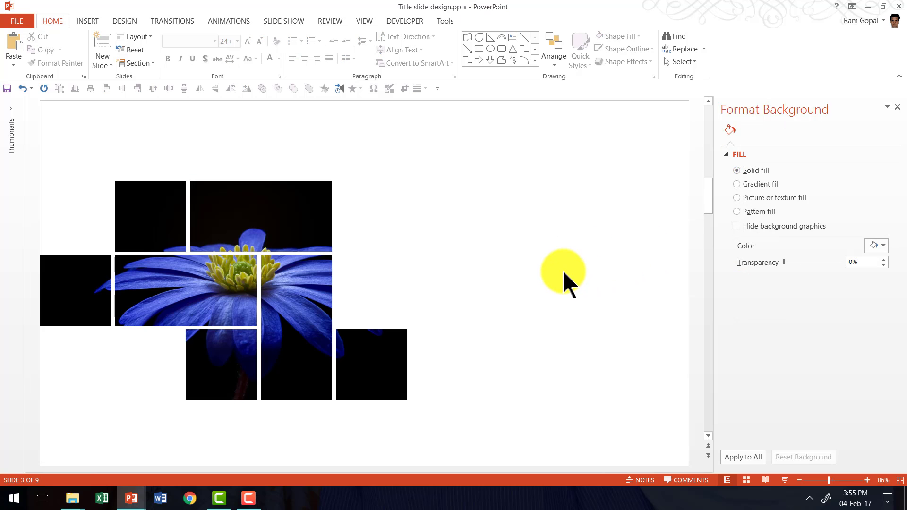
key("ctrl+v")
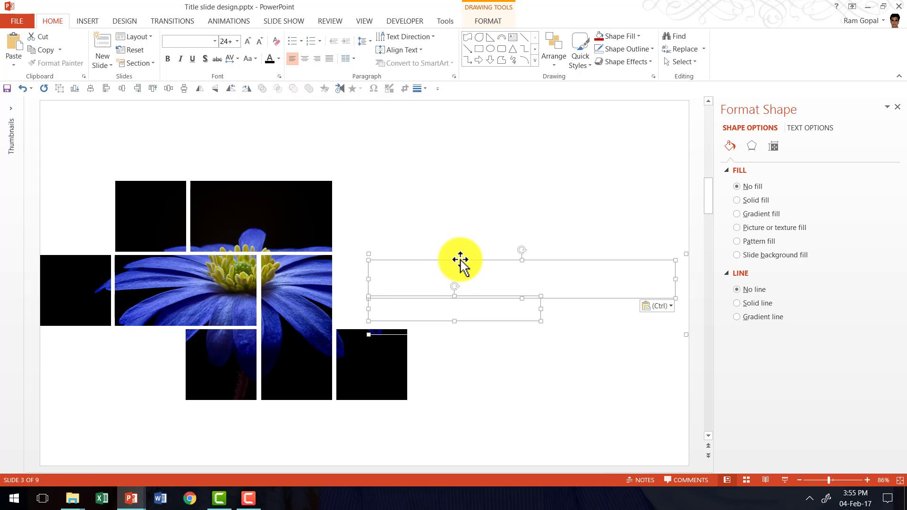
left_click_drag(460, 259, 442, 252)
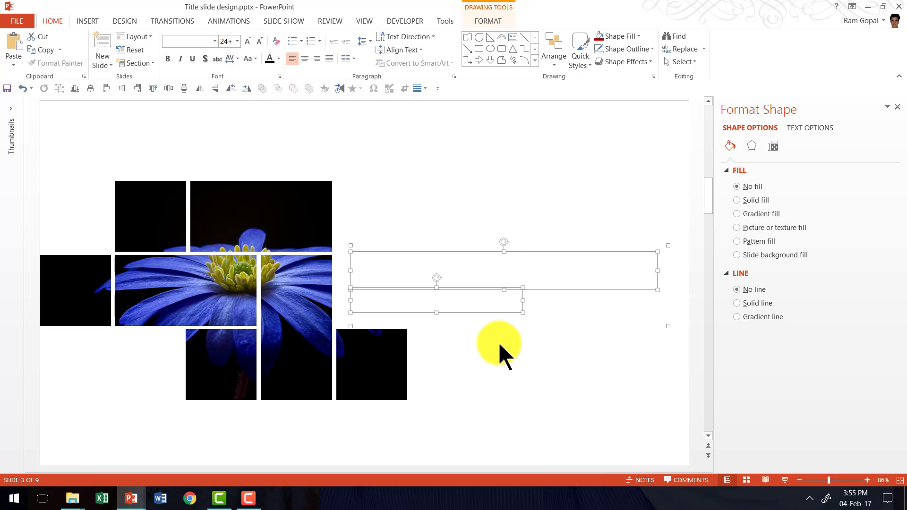
left_click(501, 359)
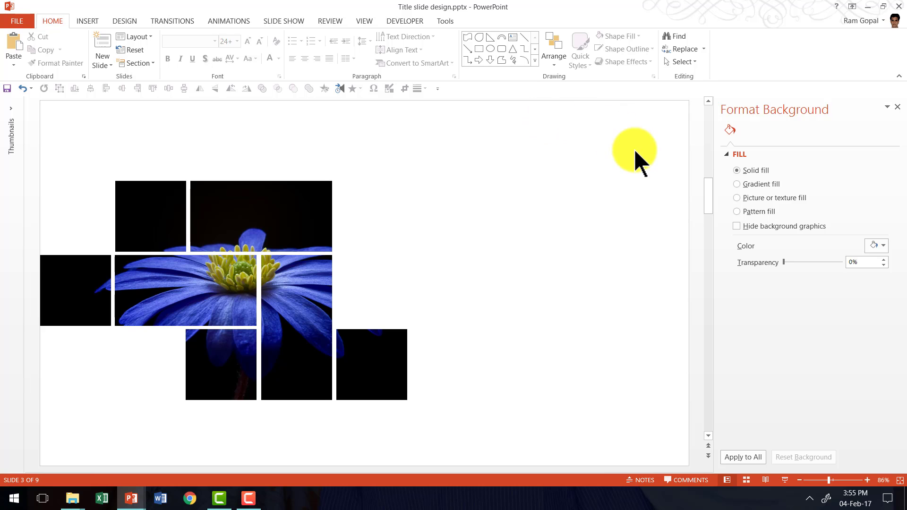
- Give the slide a solid blue background fill through Format Background
right_click(628, 116)
left_click(665, 213)
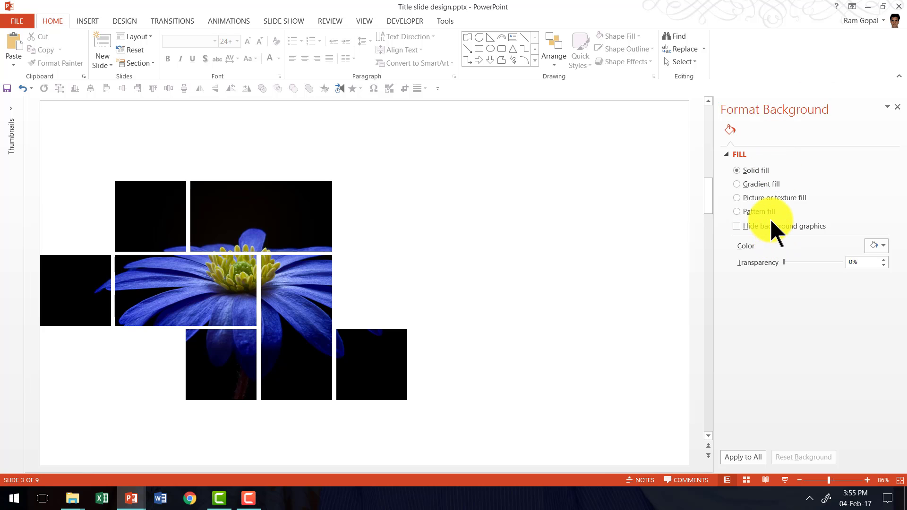
left_click(881, 245)
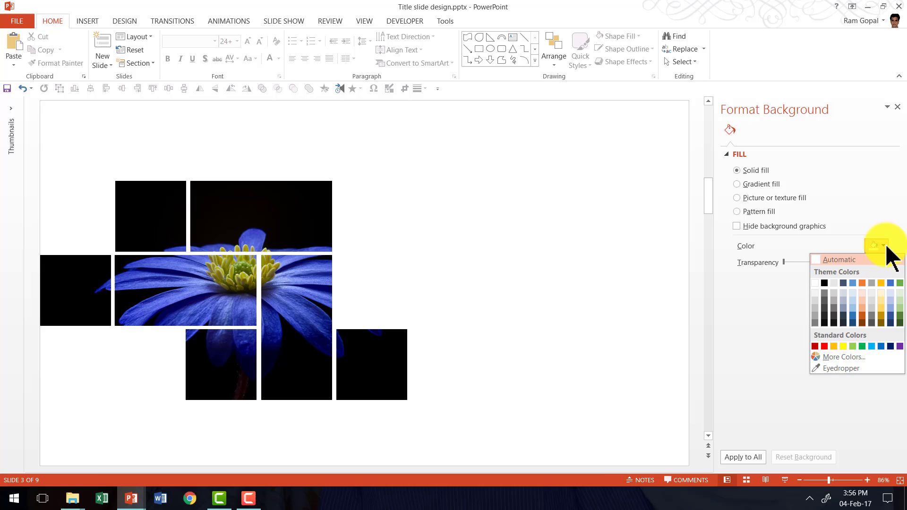
left_click(853, 316)
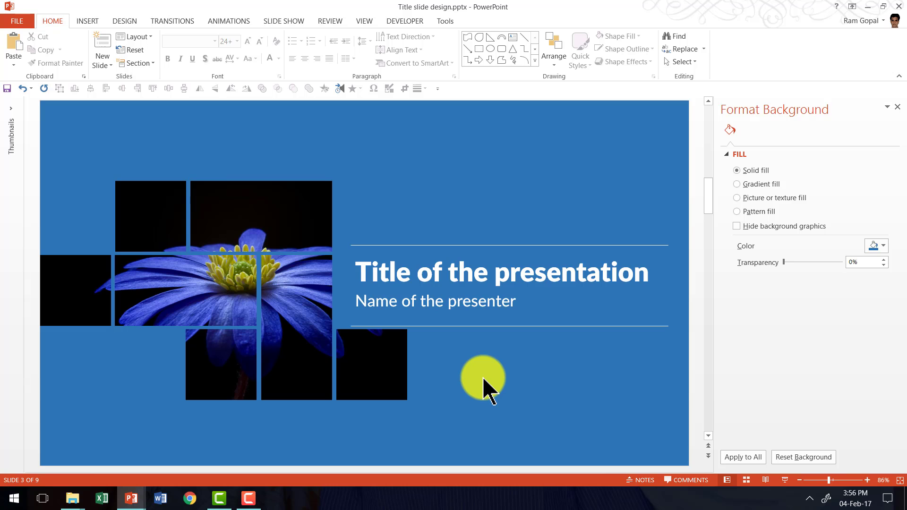
- Scroll down to the following example slides, including the Photo with text slide
scroll(483, 378, "down", 1)
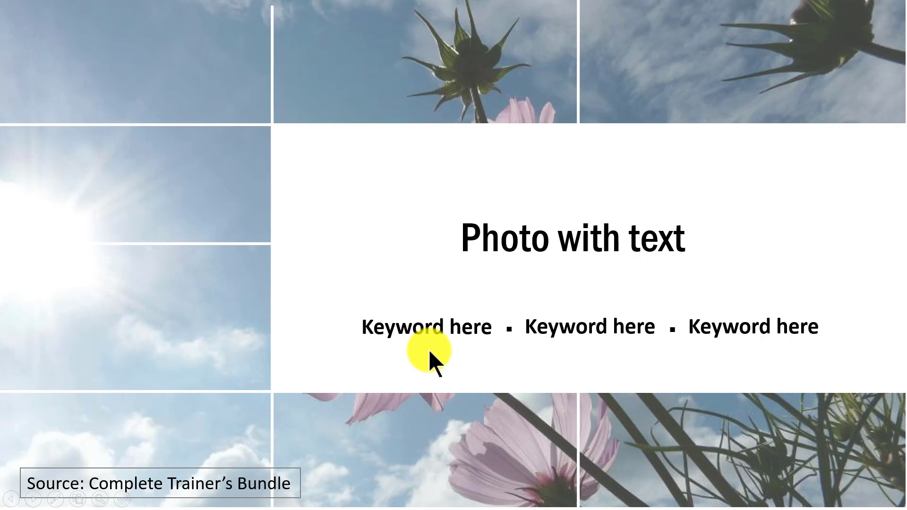
- Advance the slideshow to the orange lily slide
left_click(736, 435)
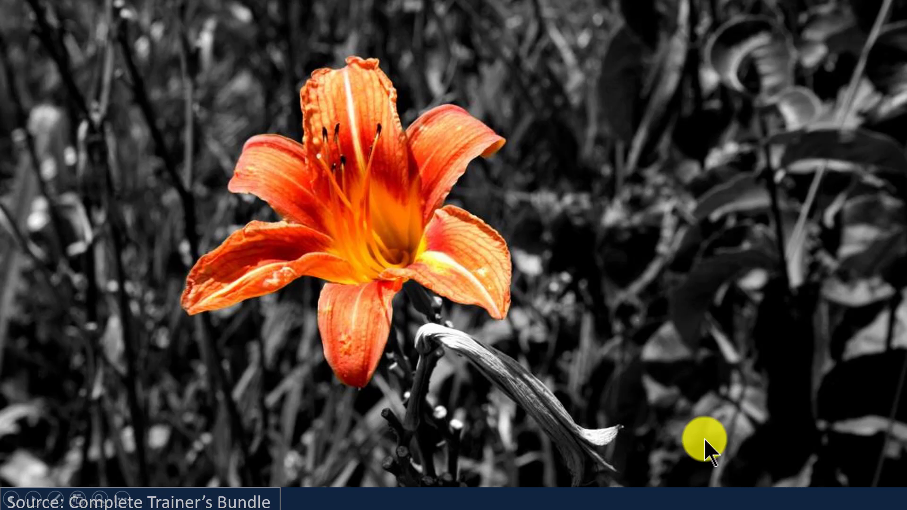